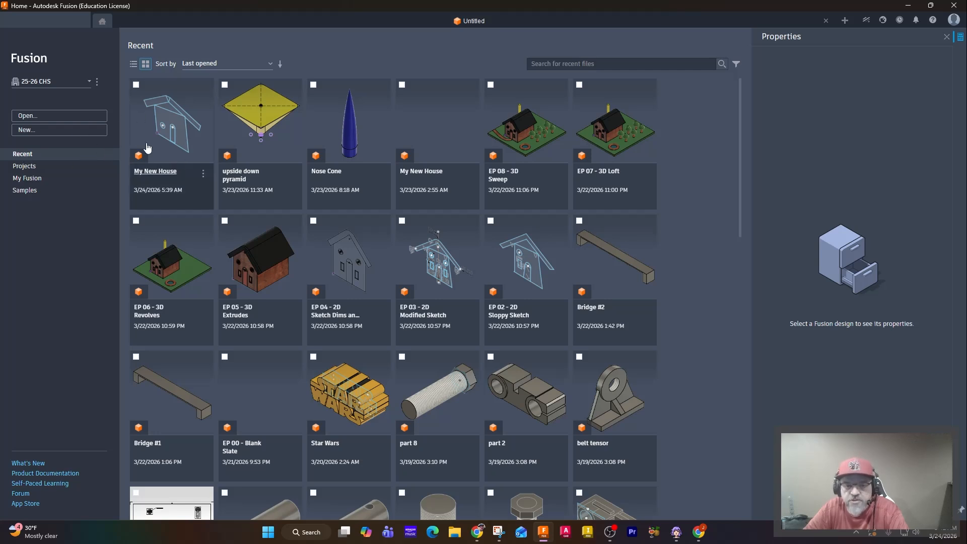
Open the My New House design from the recent files and switch to the front view.
click(180, 149)
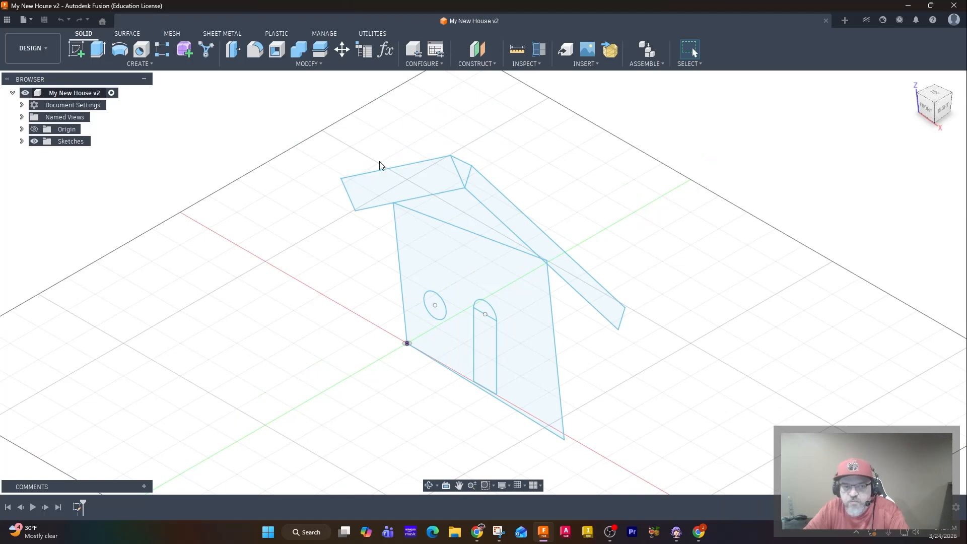
click(6, 23)
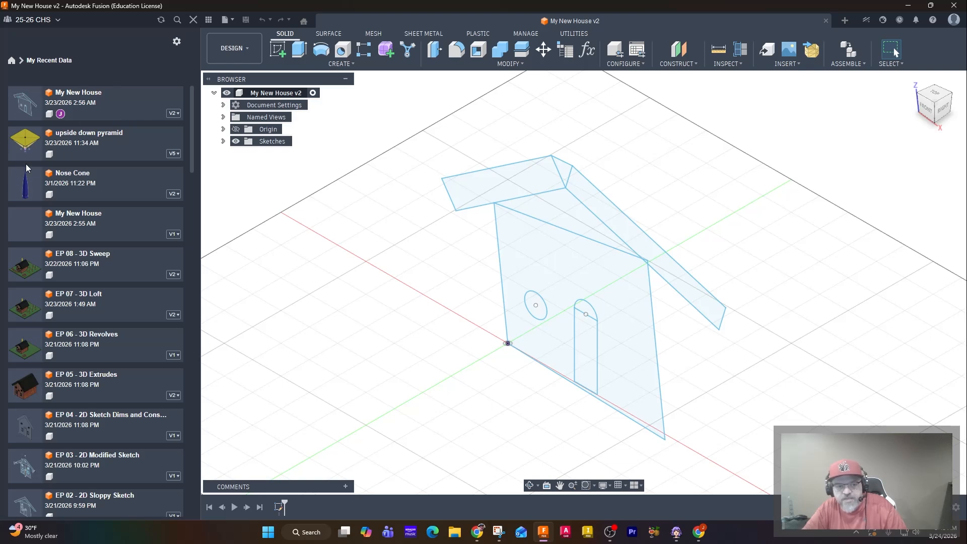
click(194, 20)
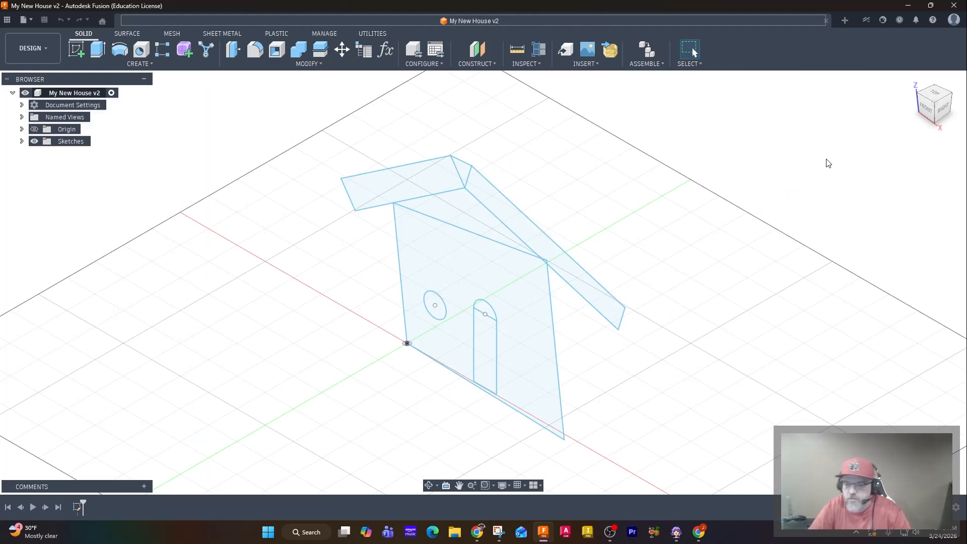
click(930, 115)
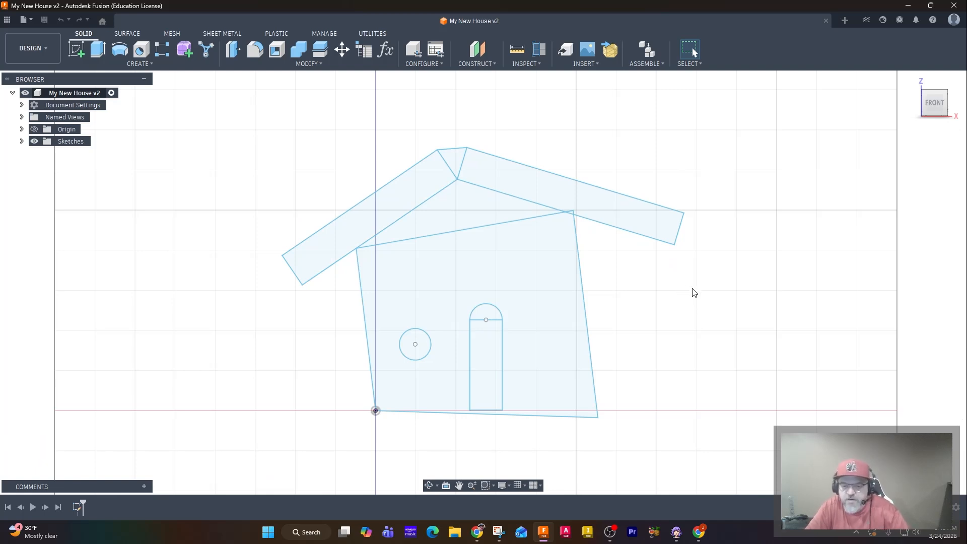
Open Sketch1 from the timeline for editing.
double_click(78, 508)
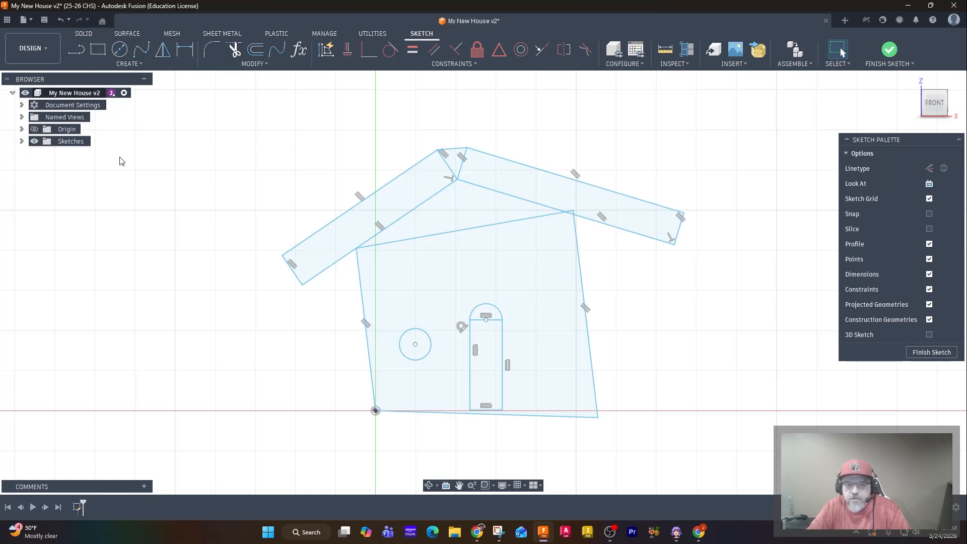
click(261, 66)
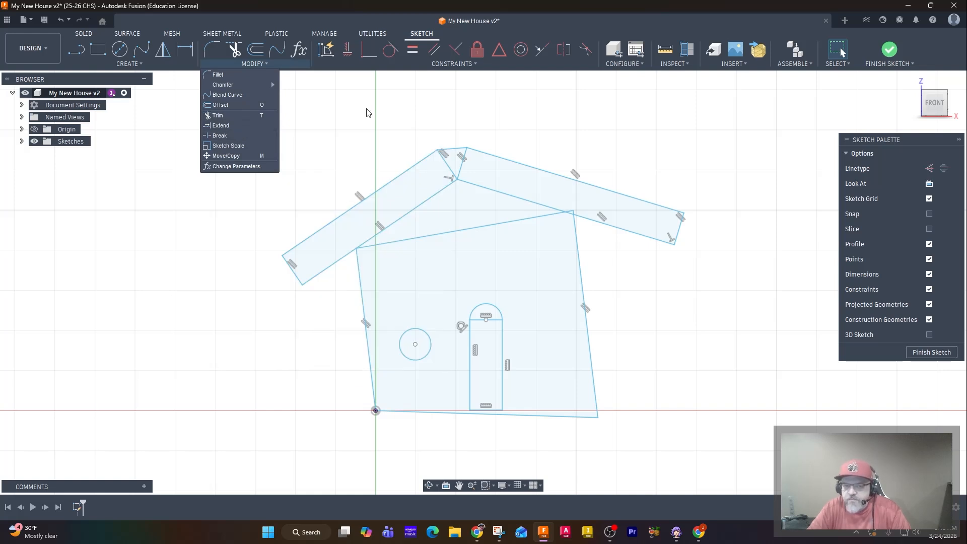
click(259, 63)
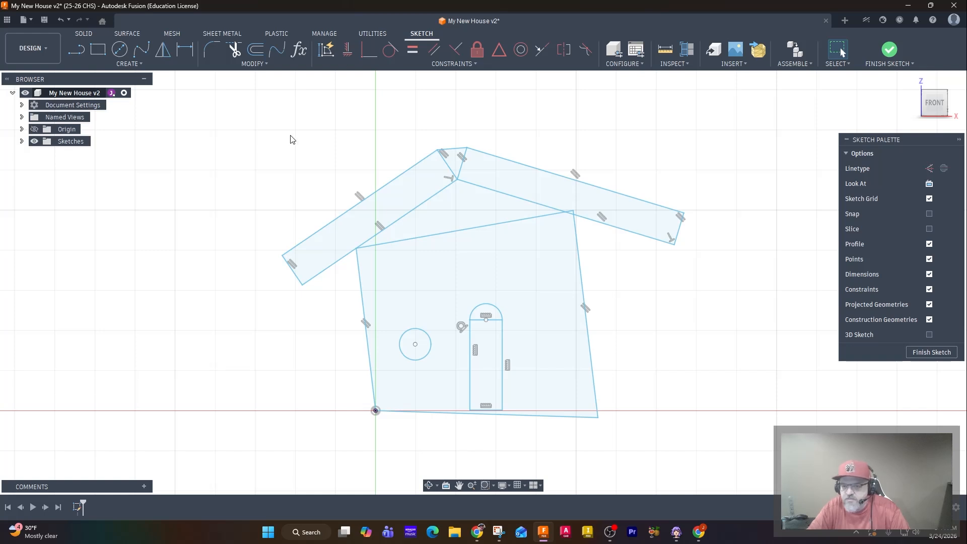
Fillet the lower-left corner of the left roof panel with a radius of 1.40 in.
scroll(382, 149, up, 1)
scroll(382, 148, up, 2)
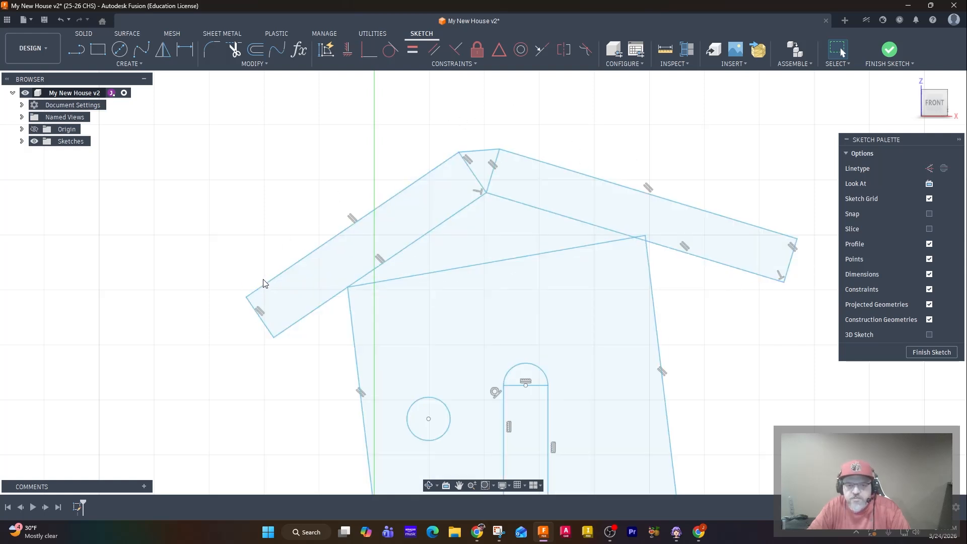
click(209, 52)
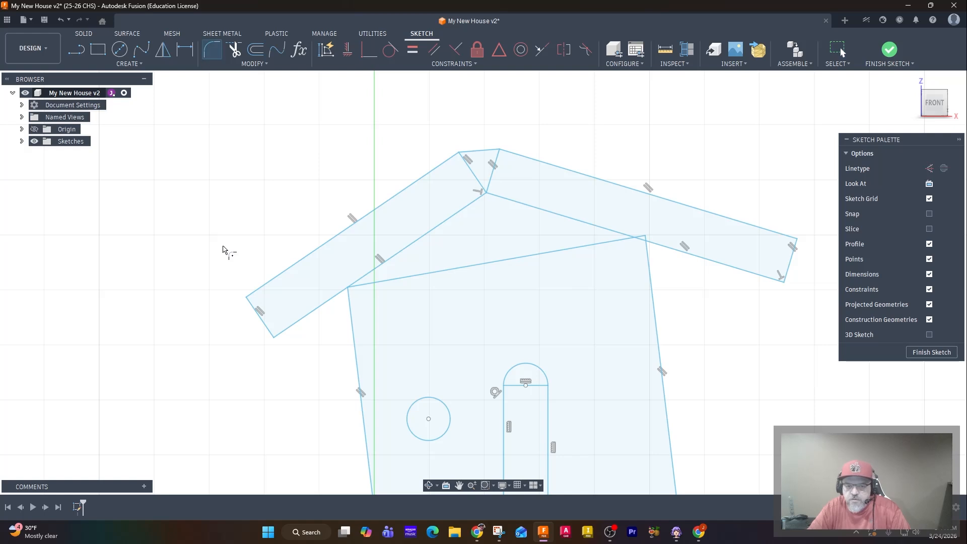
click(250, 302)
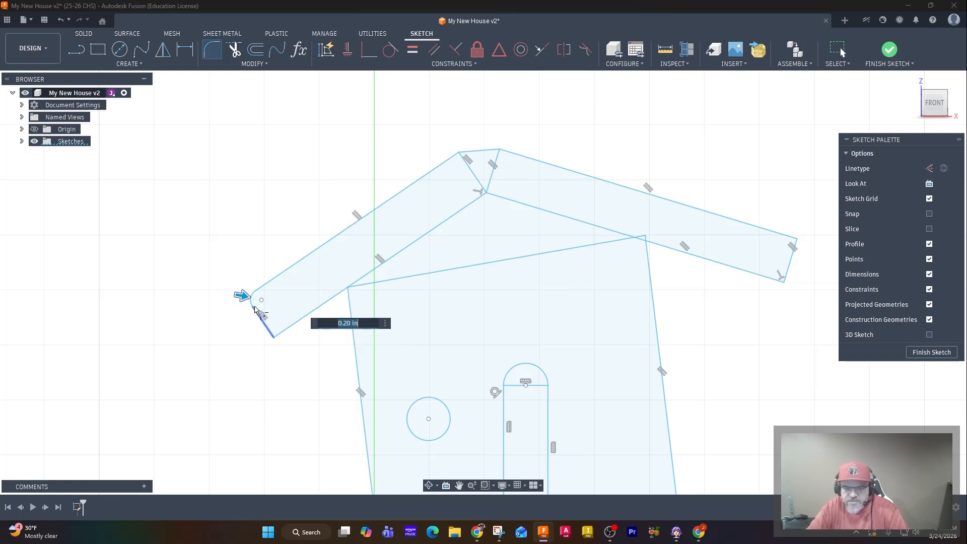
drag(241, 295, 266, 298)
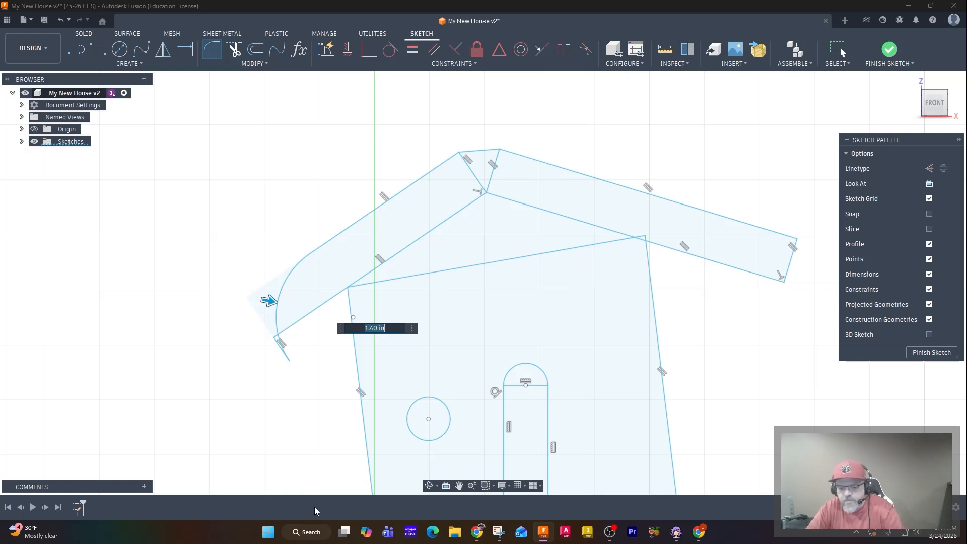
key(Return)
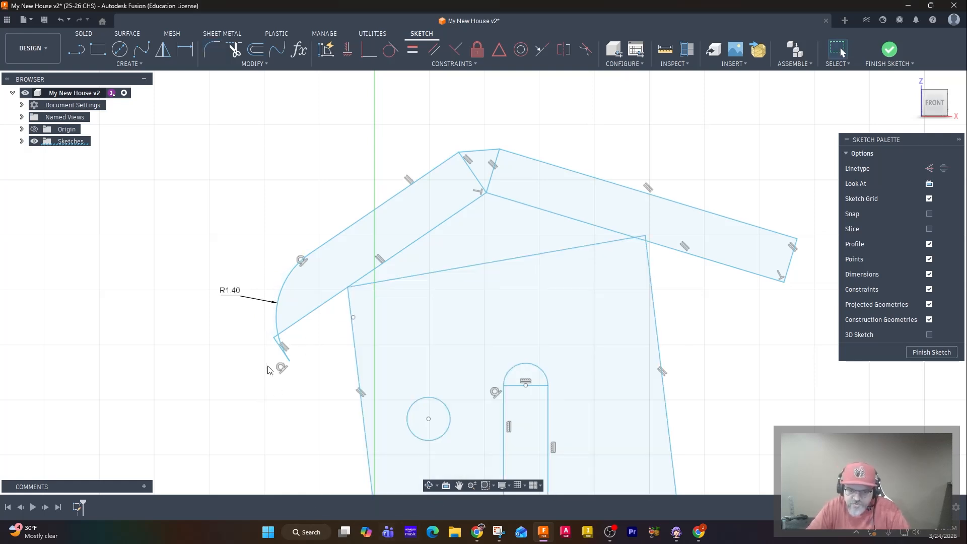
Trim away the leftover arc end and the short line segment beneath the new roof fillet.
scroll(262, 346, up, 5)
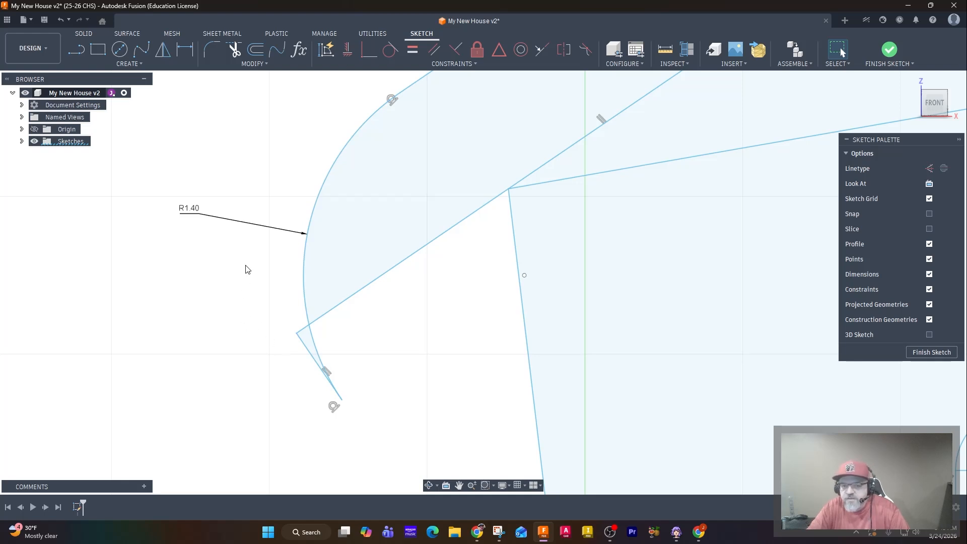
click(234, 51)
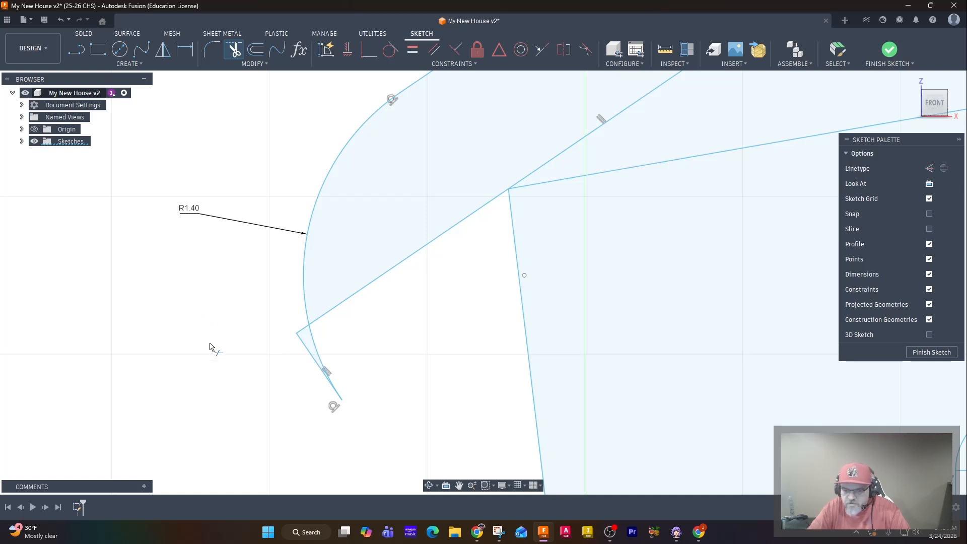
click(317, 358)
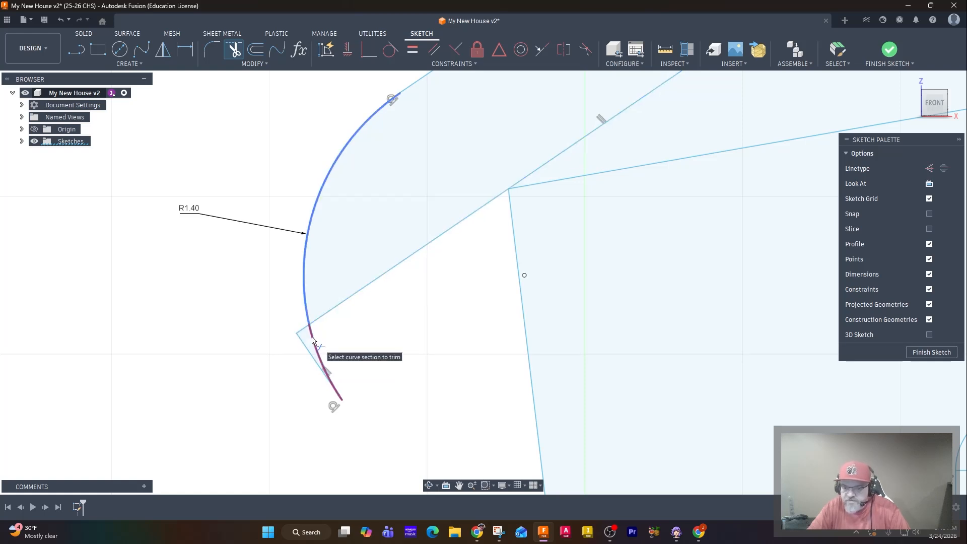
click(313, 341)
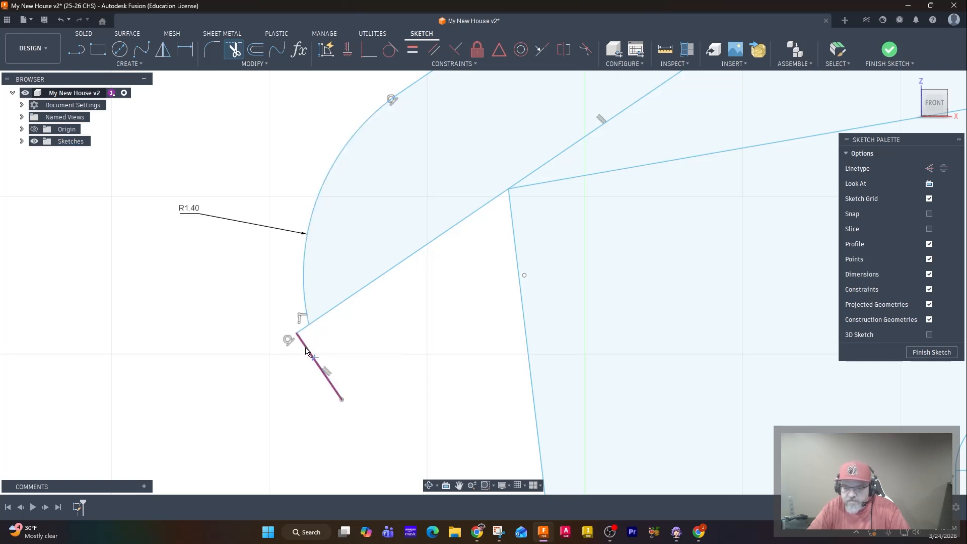
click(307, 350)
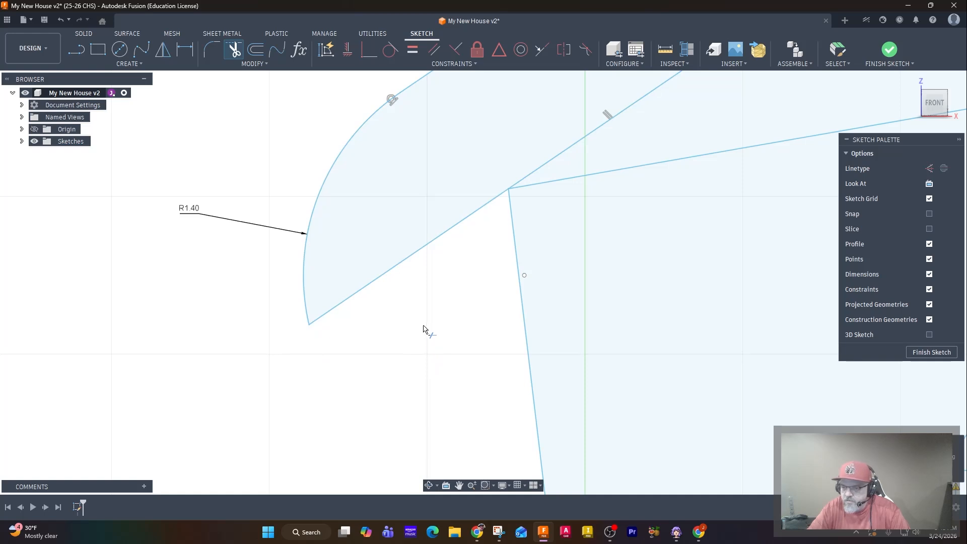
scroll(425, 333, up, 3)
scroll(421, 323, down, 5)
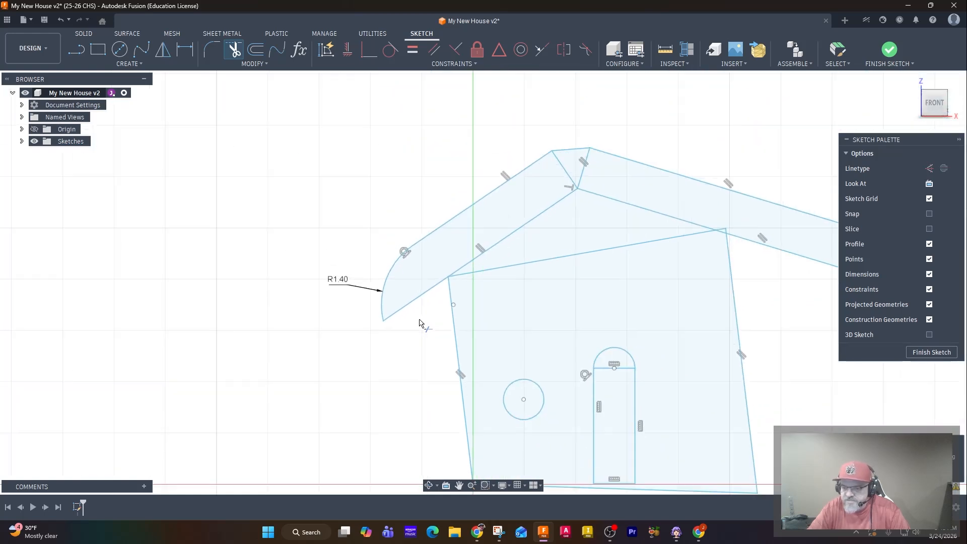
middle_drag(418, 322, 261, 338)
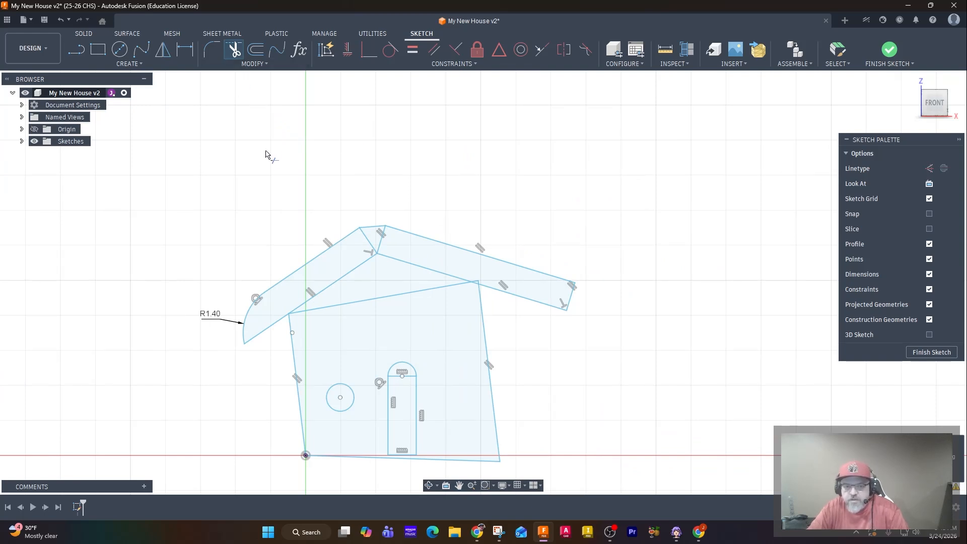
key(Escape)
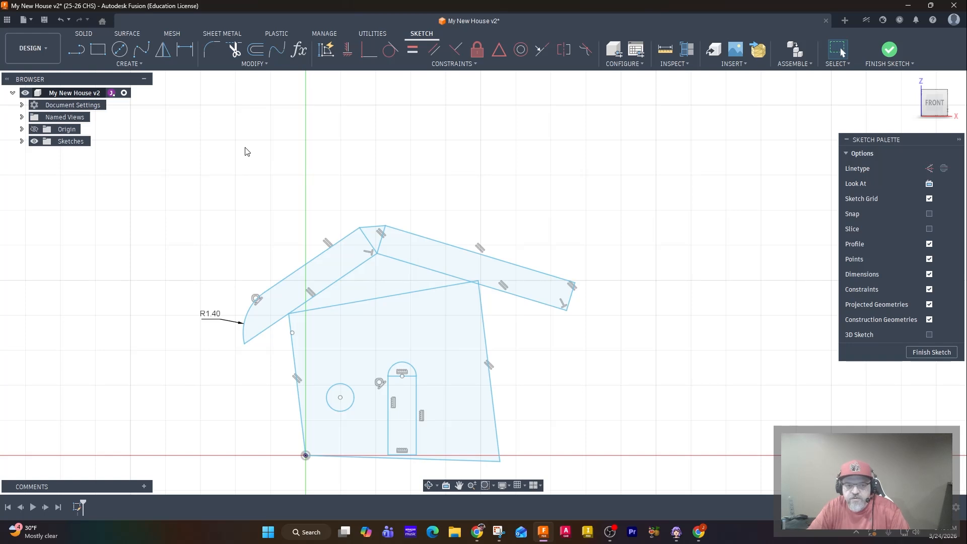
Apply an equal-distance chamfer of 0.40 in to the upper outer corner of the right roof panel.
click(253, 66)
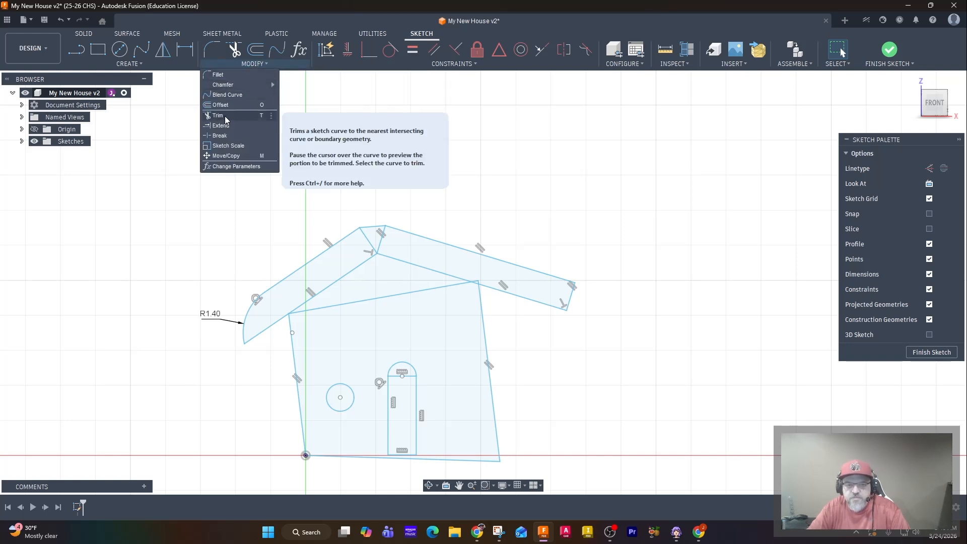
mouse_move(226, 88)
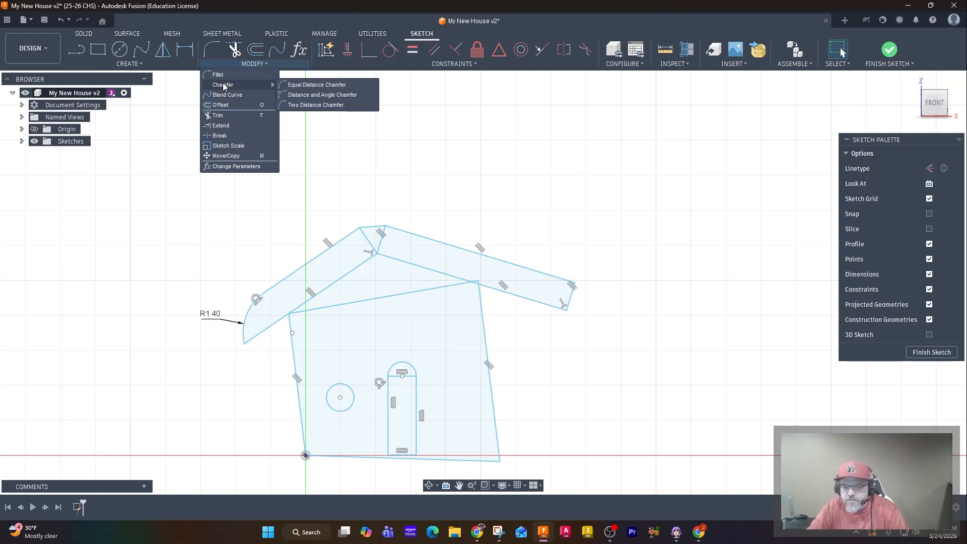
click(311, 87)
scroll(599, 327, down, 3)
scroll(599, 328, up, 5)
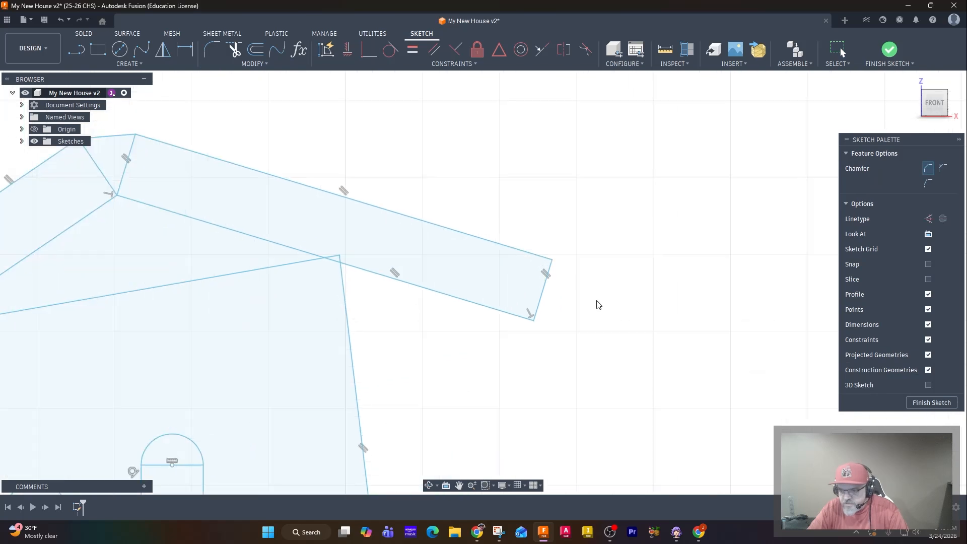
click(551, 263)
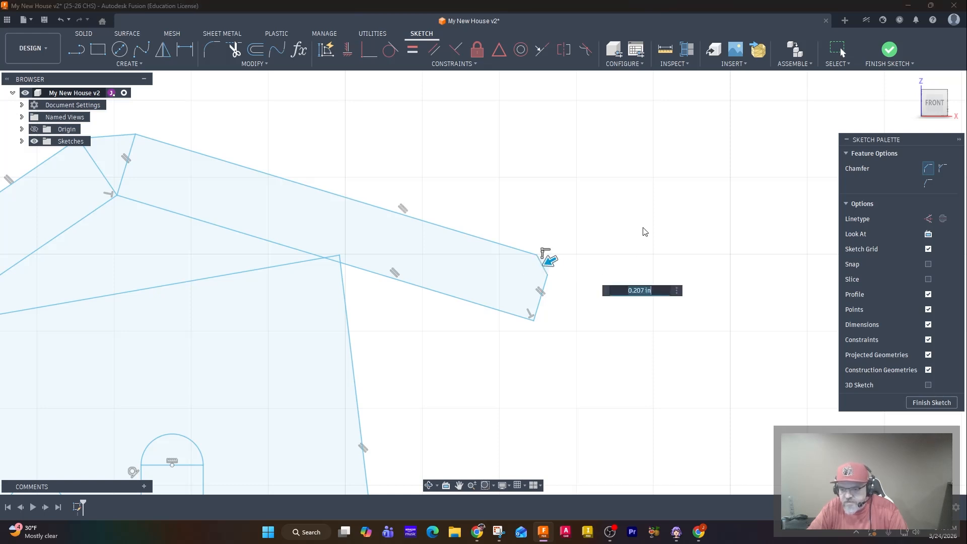
drag(550, 261, 541, 266)
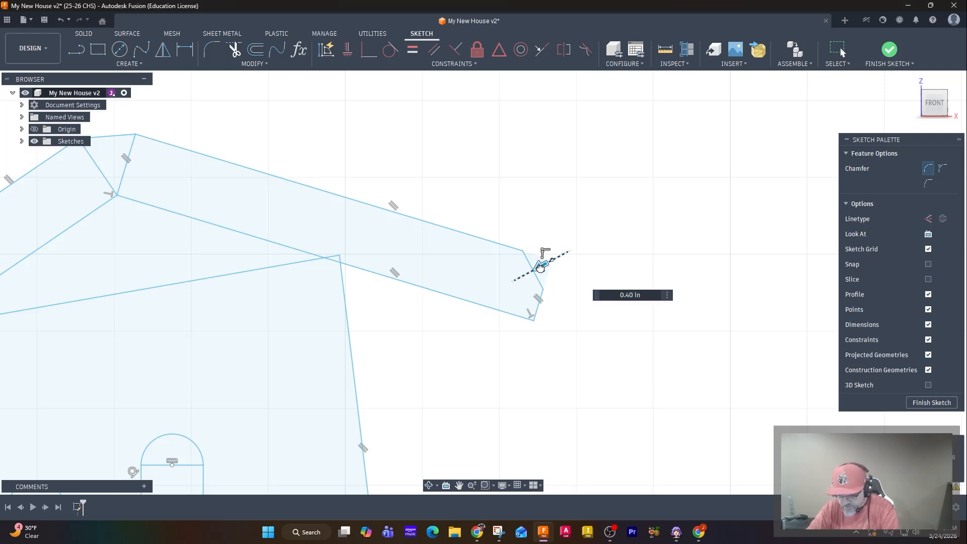
mouse_move(539, 268)
mouse_down()
mouse_move(518, 277)
mouse_move(548, 259)
mouse_move(509, 283)
mouse_move(561, 273)
mouse_move(533, 282)
mouse_move(548, 278)
mouse_up()
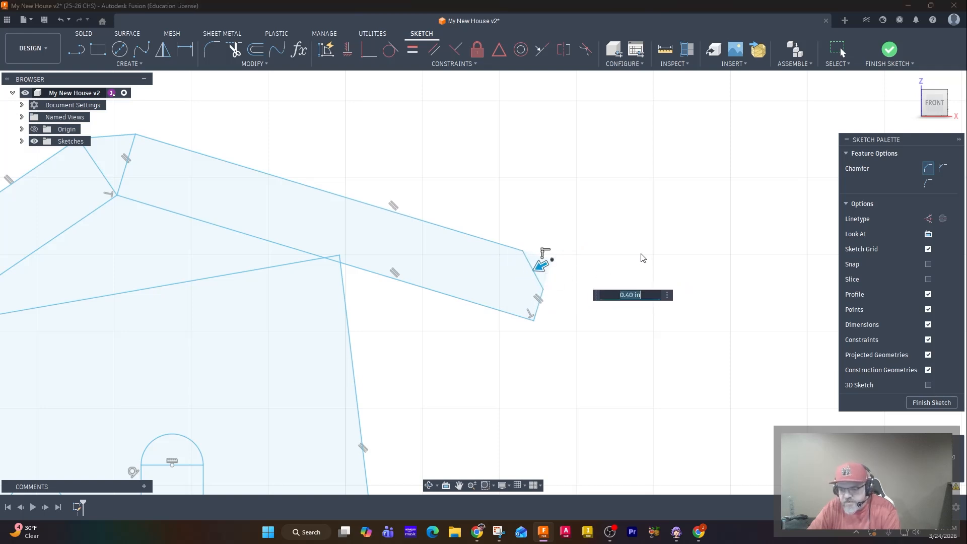
key(Return)
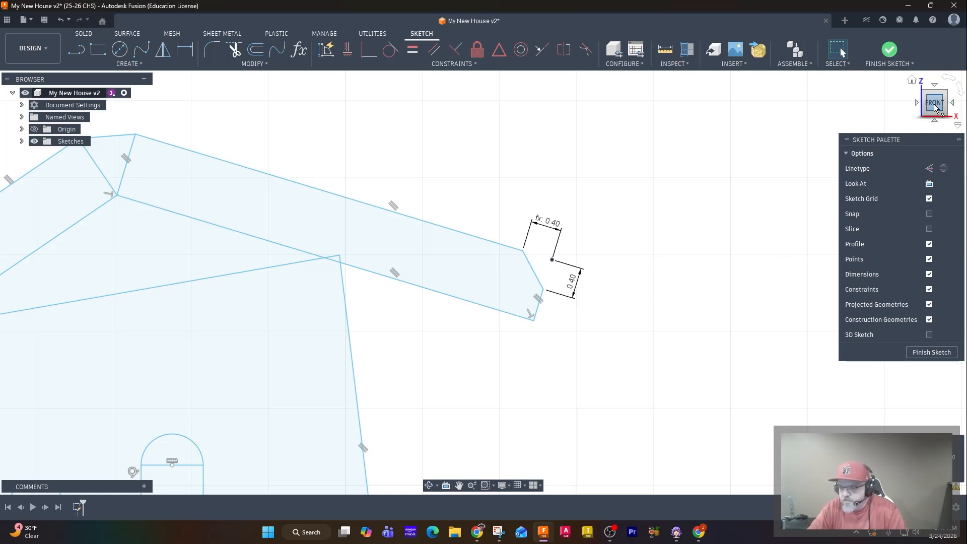
click(913, 83)
click(933, 112)
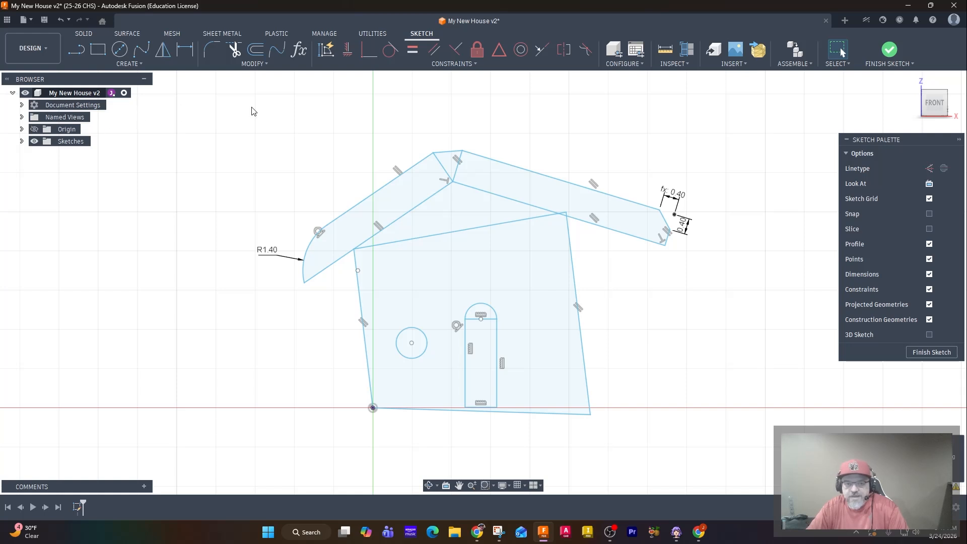
click(231, 63)
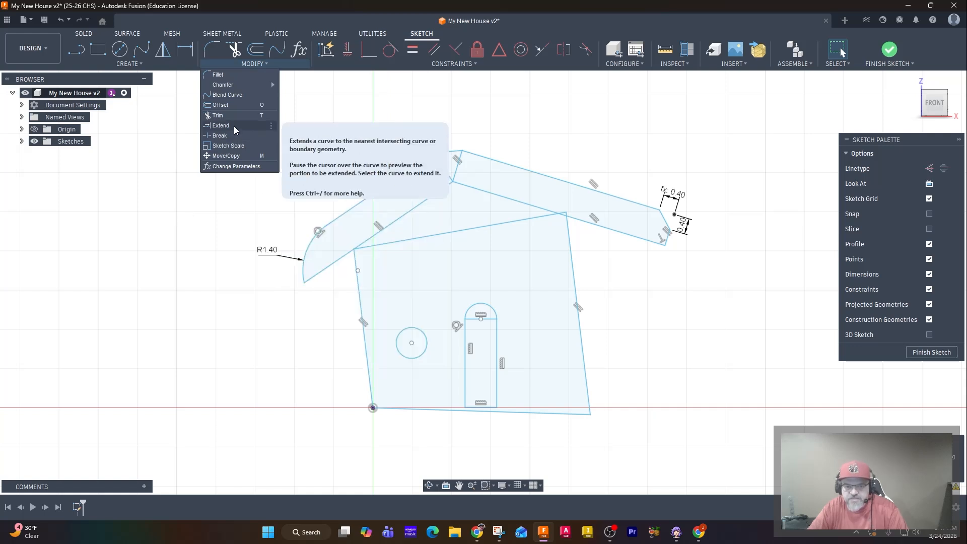
mouse_move(161, 59)
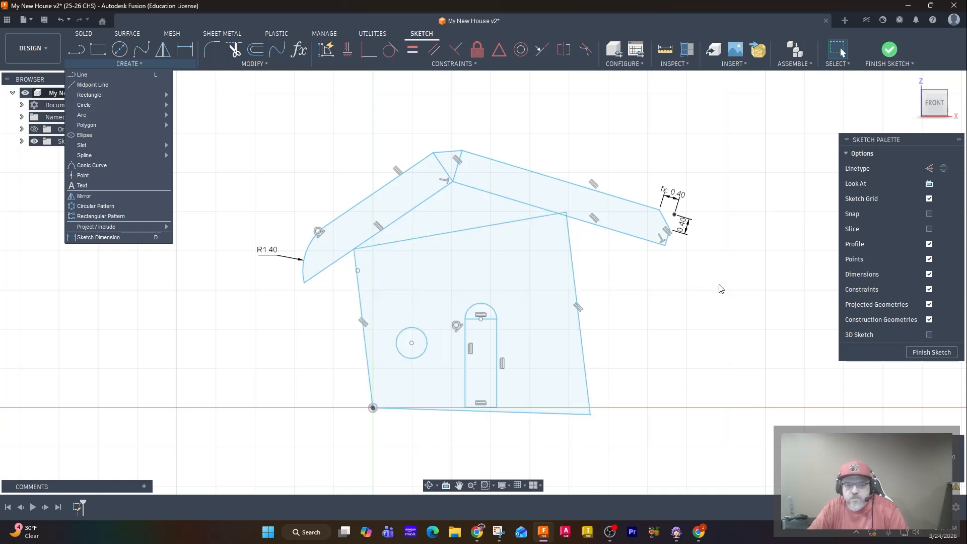
click(235, 111)
Extend both door side lines down to the house's bottom edge with the Extend tool.
click(250, 64)
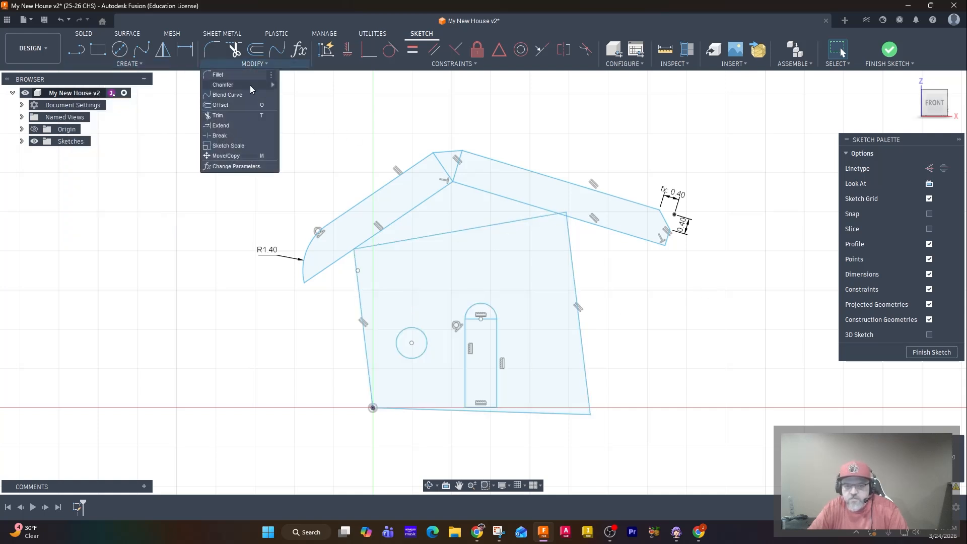
click(221, 125)
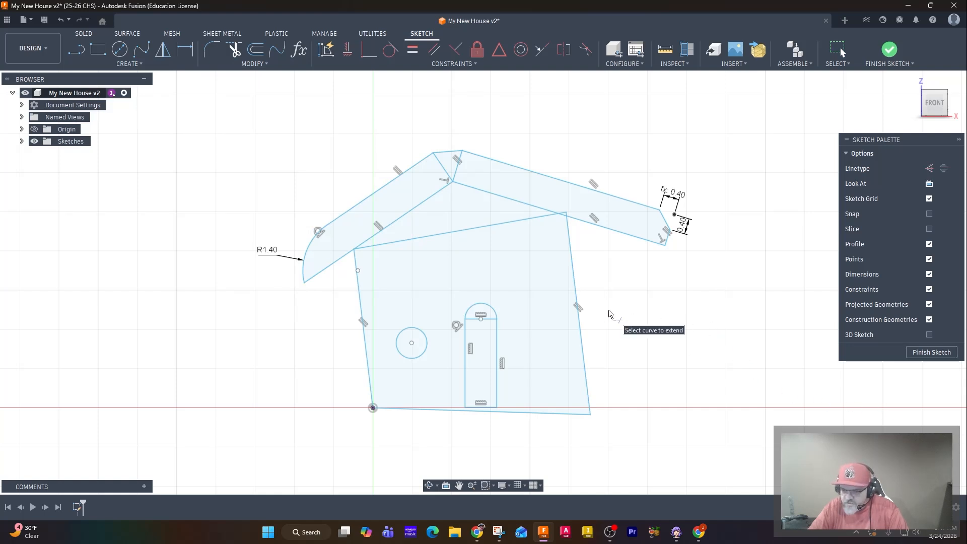
scroll(609, 313, up, 5)
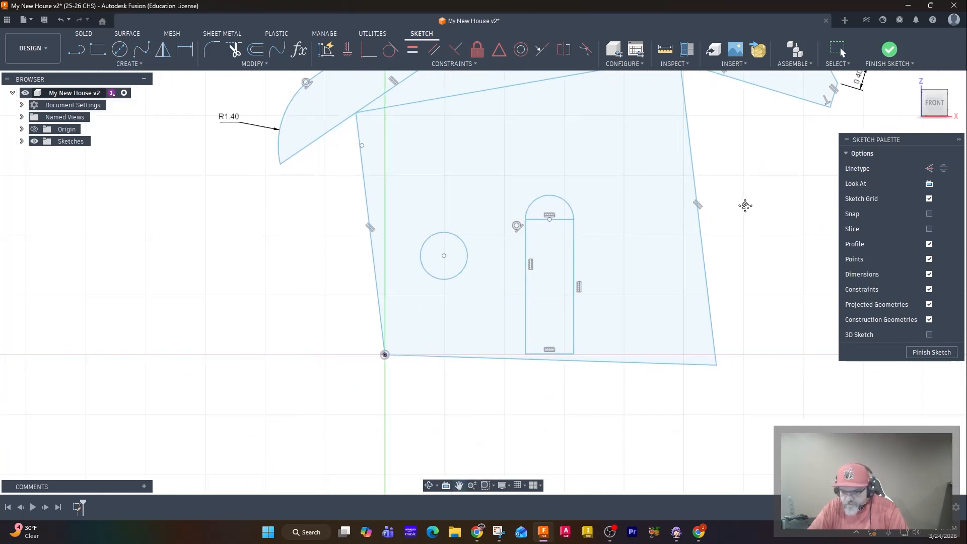
scroll(607, 364, up, 5)
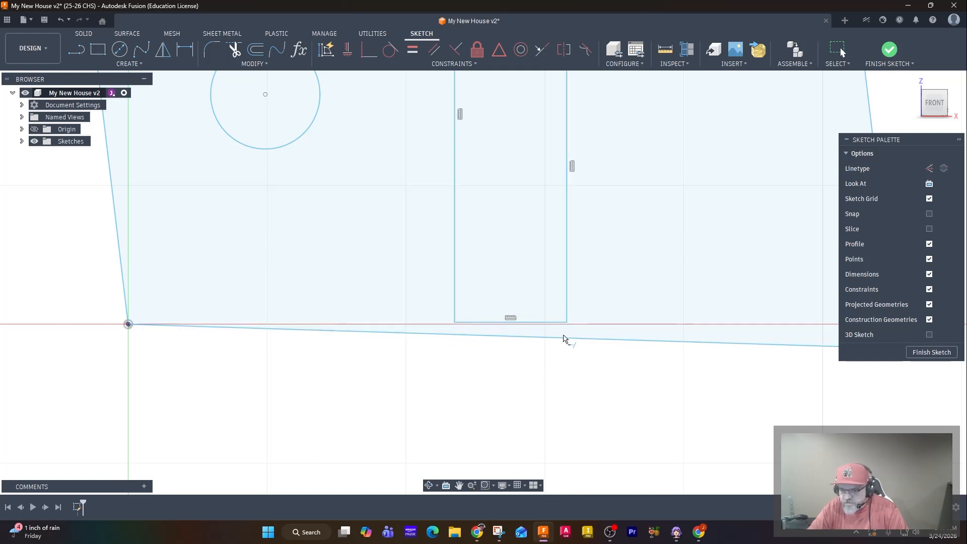
scroll(524, 356, up, 1)
scroll(524, 358, up, 3)
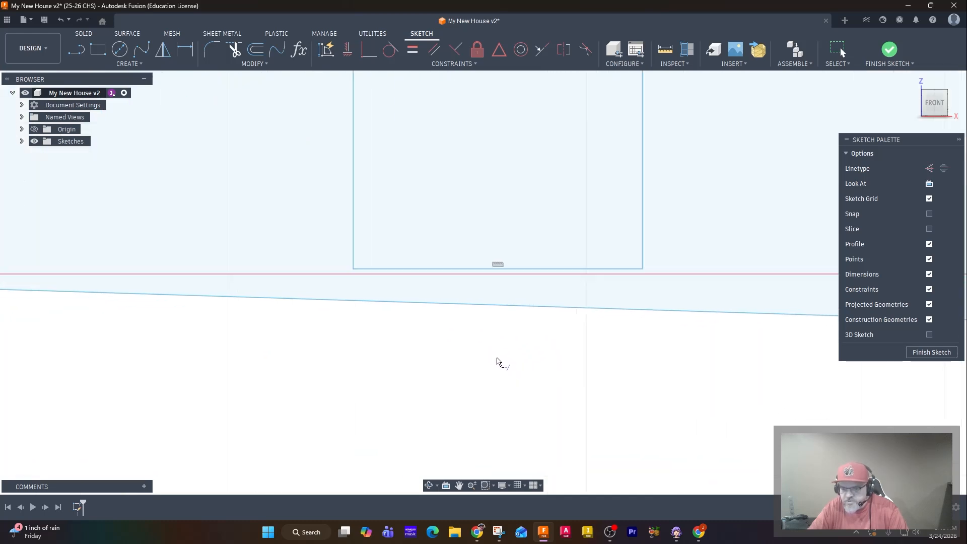
click(354, 236)
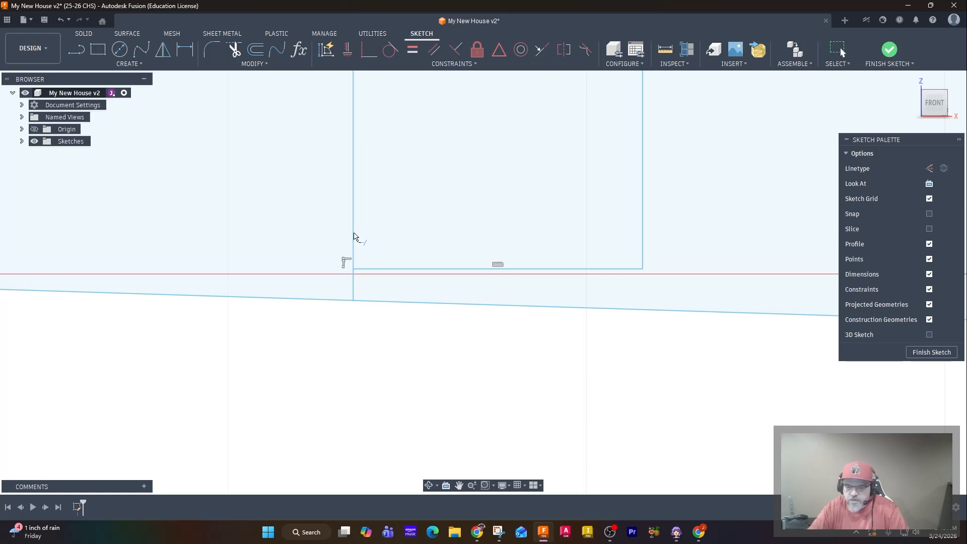
click(644, 225)
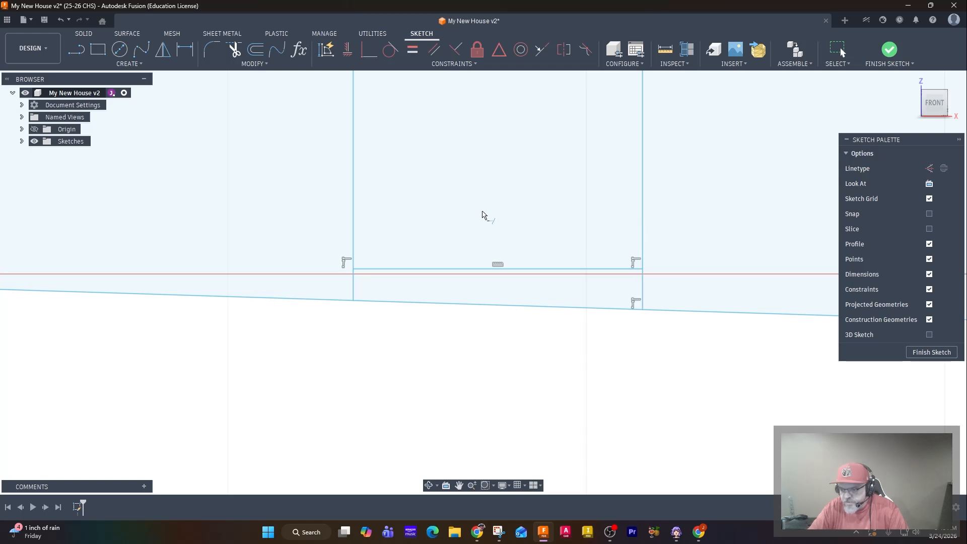
Trim away the door's original horizontal bottom line so the door opens onto the base edge.
scroll(481, 211, down, 8)
scroll(389, 372, up, 10)
middle_drag(412, 254, 398, 151)
scroll(386, 205, up, 2)
middle_drag(387, 208, 367, 123)
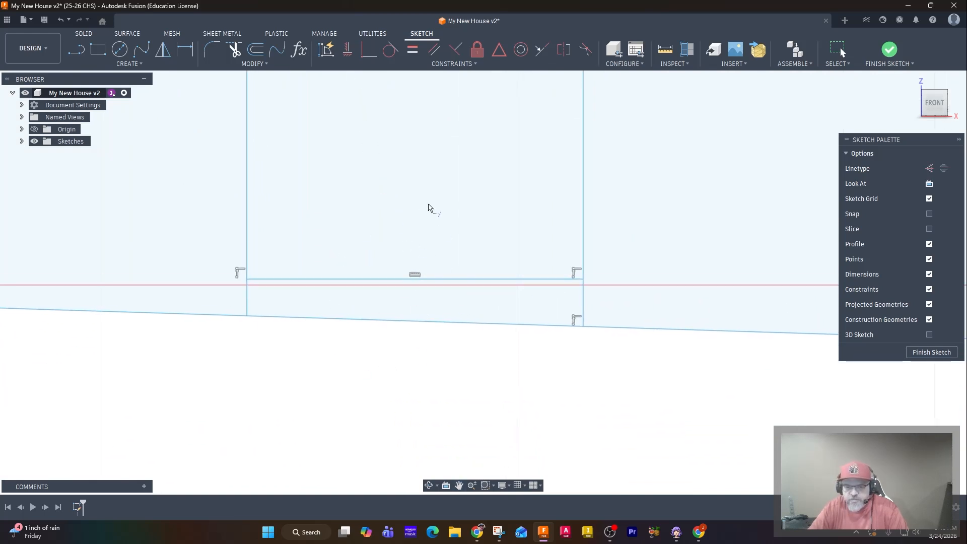
click(235, 51)
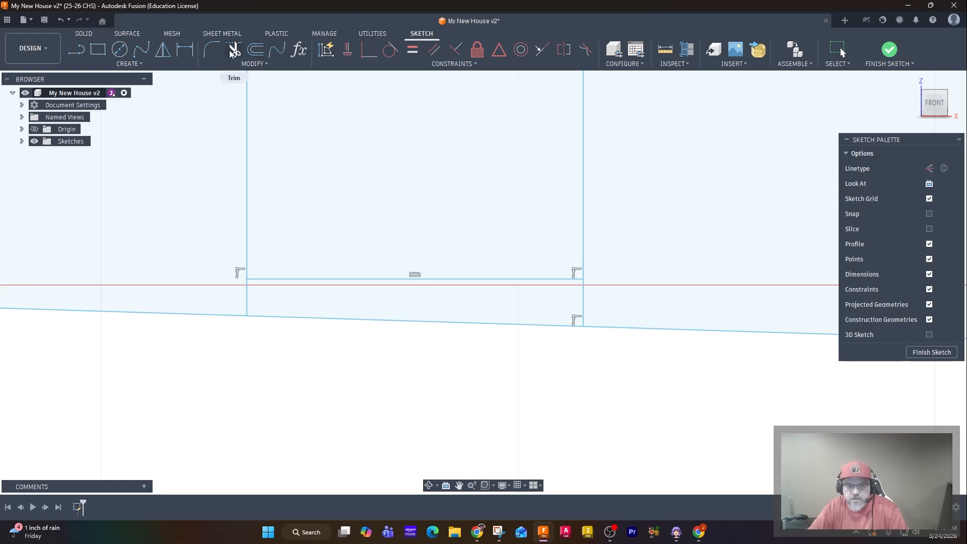
click(347, 280)
scroll(381, 266, down, 5)
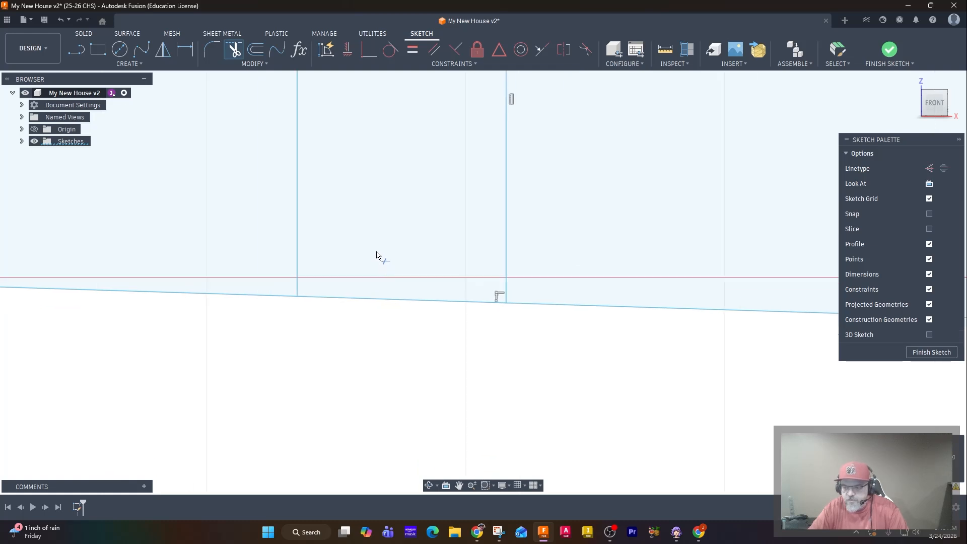
middle_drag(387, 154, 391, 372)
scroll(389, 348, down, 3)
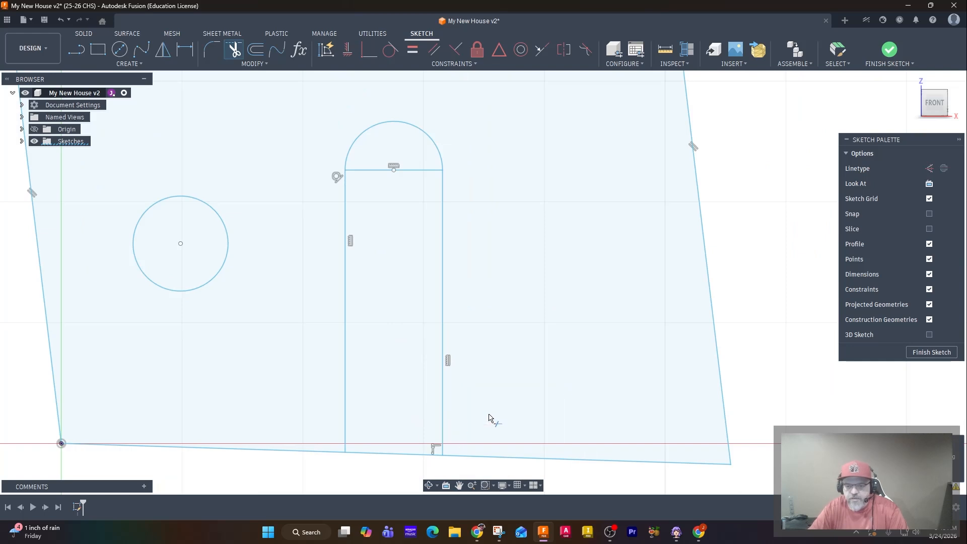
scroll(282, 300, down, 1)
scroll(283, 301, down, 1)
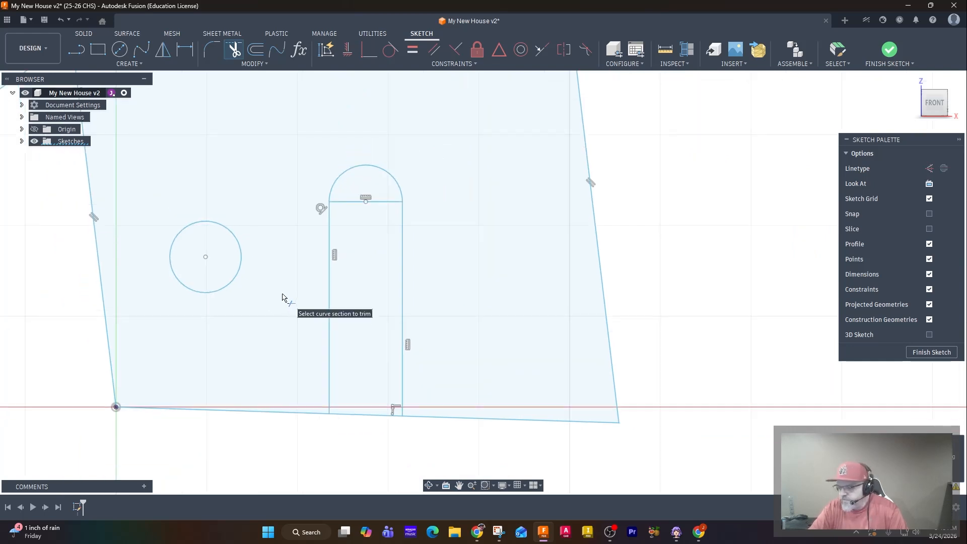
key(Escape)
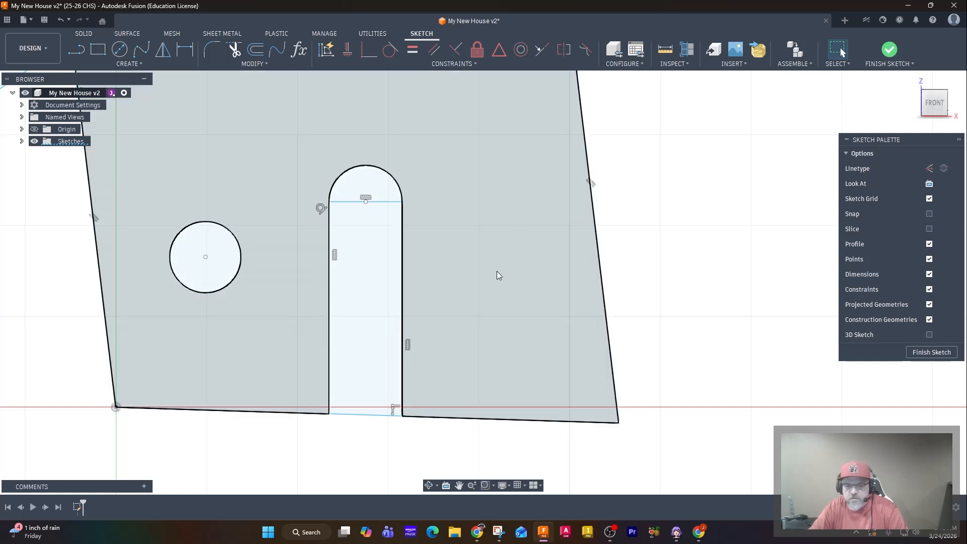
Draw a vertical construction line about 3.4 in long up through the door's middle from the base edge.
click(75, 54)
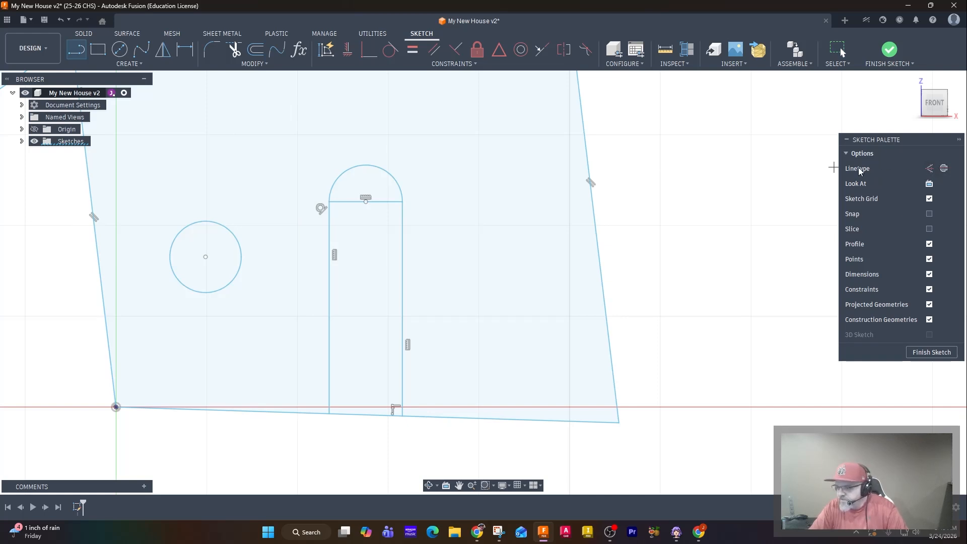
key(ctrl)
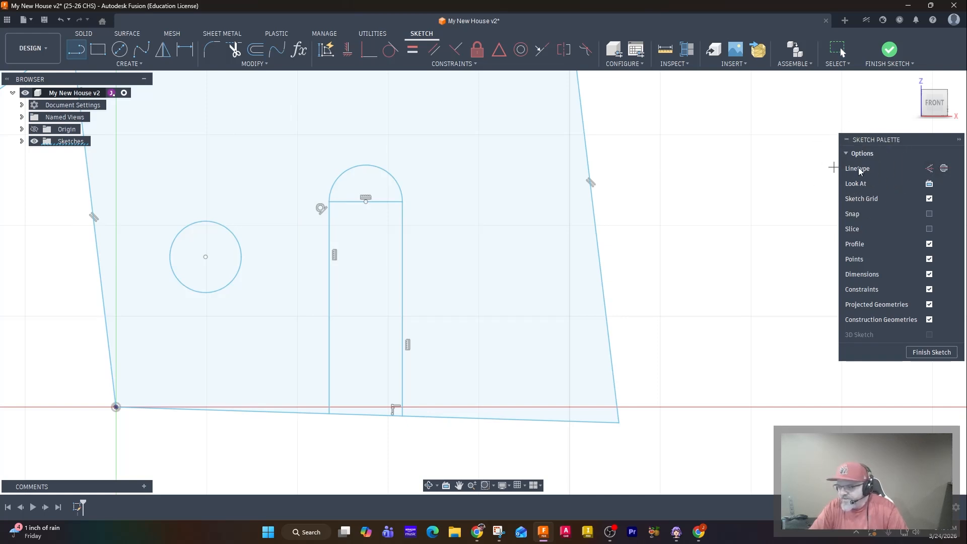
click(930, 169)
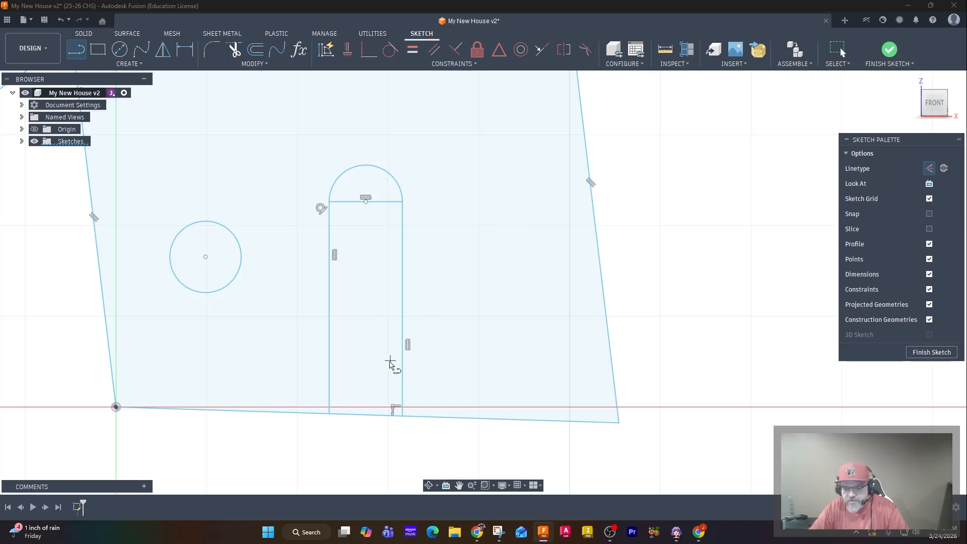
click(356, 416)
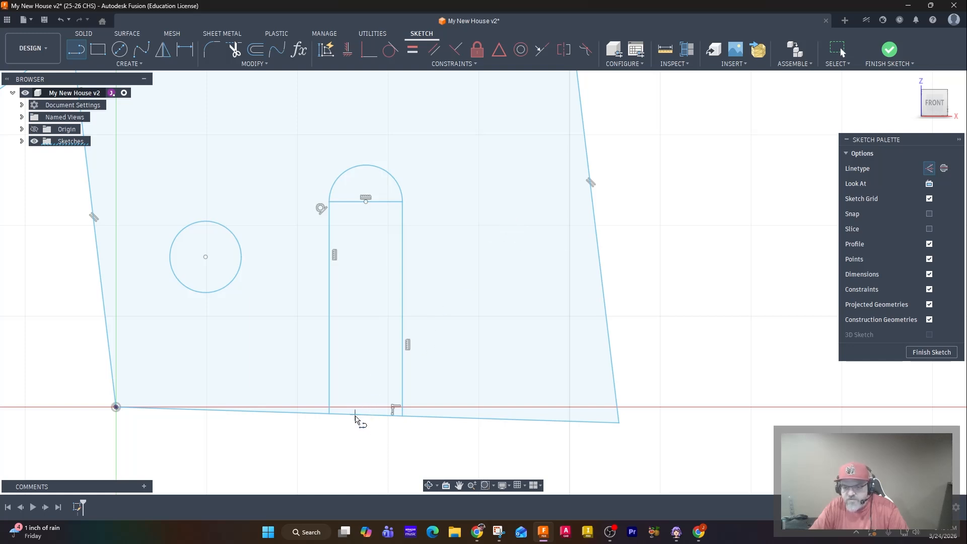
click(355, 107)
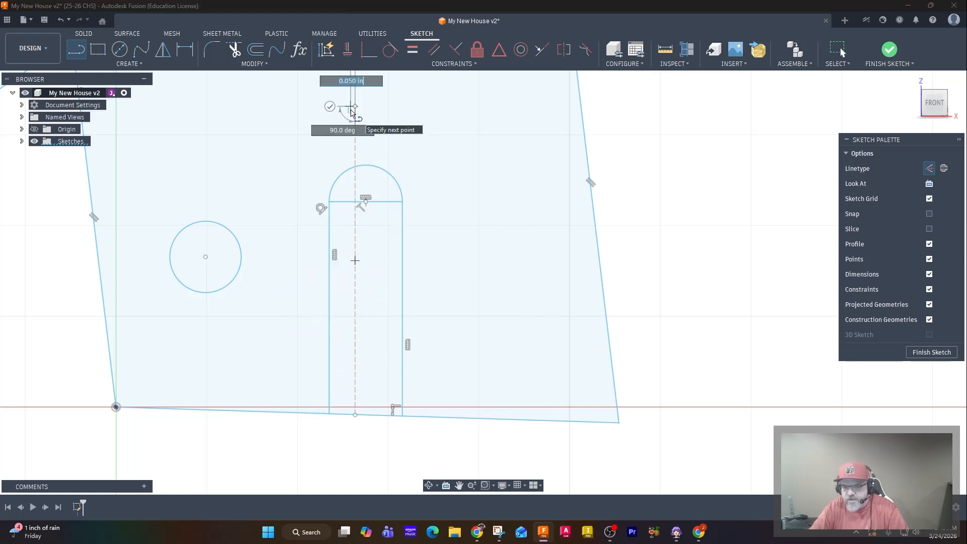
click(329, 106)
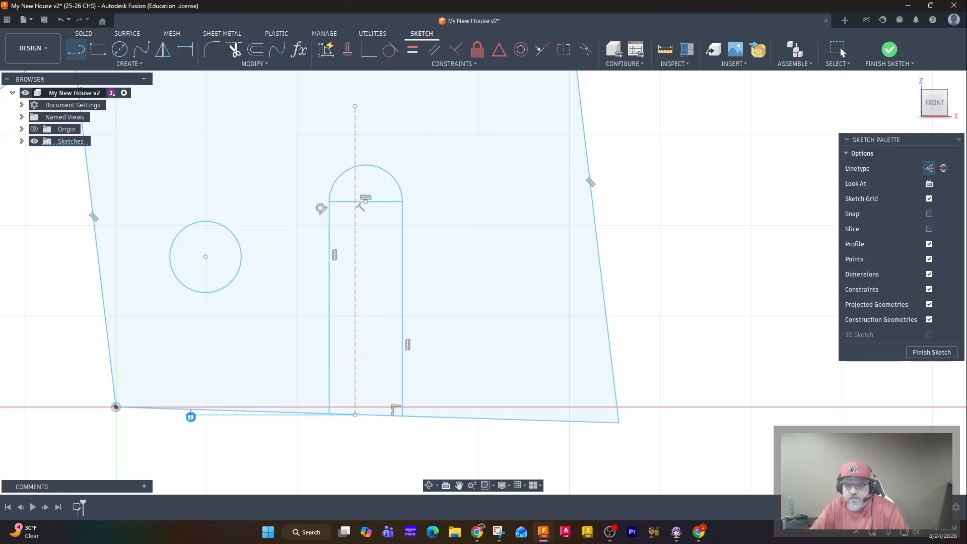
key(Escape)
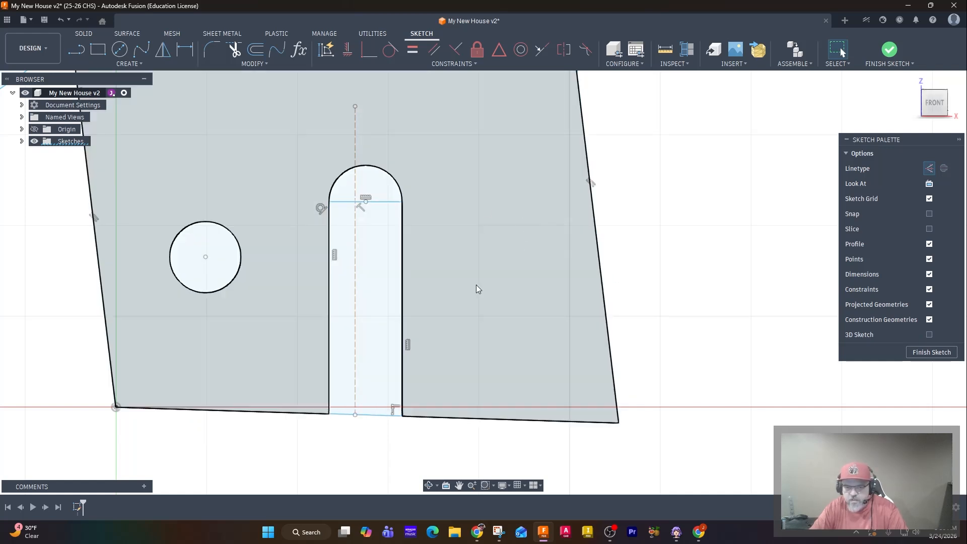
Mirror the window circle across the vertical construction line to create a matching window on the other side.
click(160, 50)
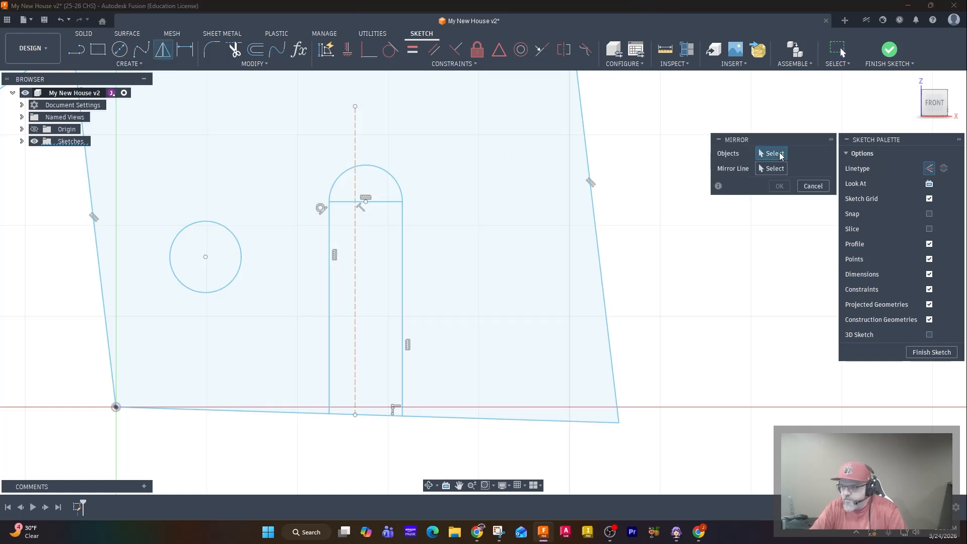
click(240, 273)
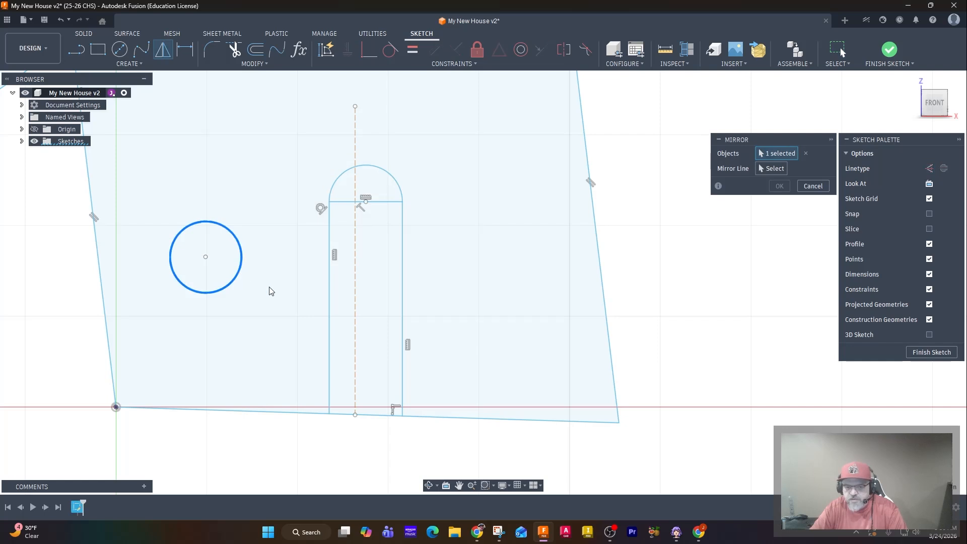
click(772, 171)
click(355, 158)
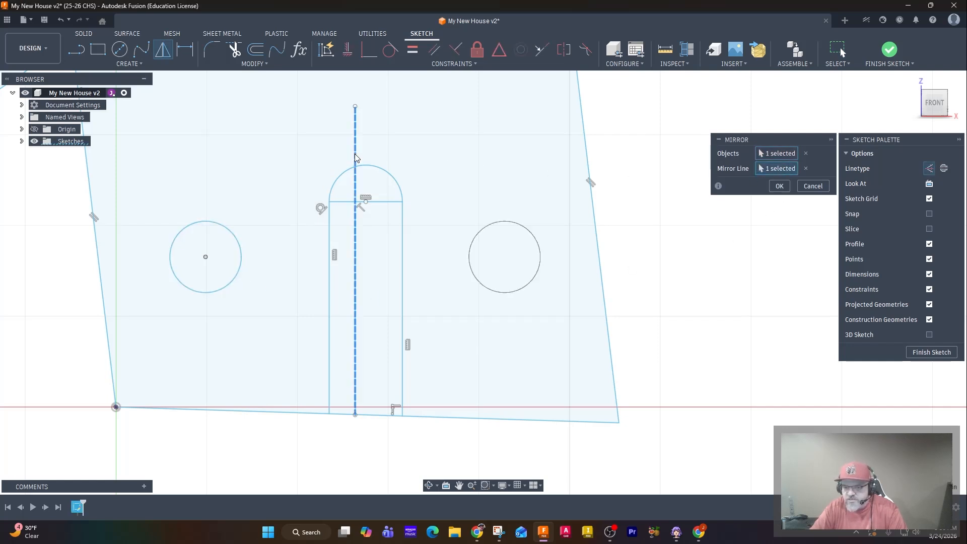
click(779, 187)
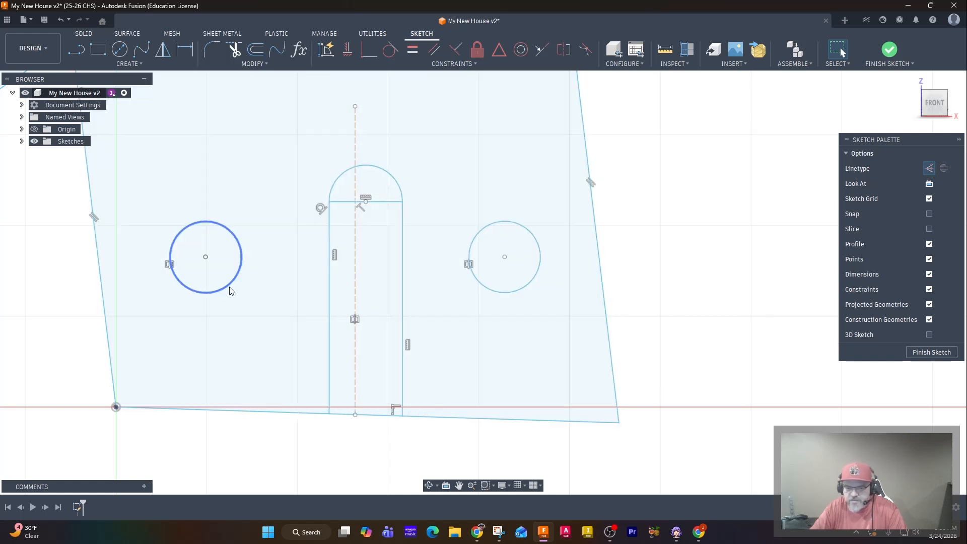
Enlarge the left window circle slightly and finish the sketch.
mouse_move(230, 285)
mouse_down()
mouse_move(214, 284)
mouse_move(268, 285)
mouse_move(235, 284)
mouse_move(211, 259)
mouse_move(250, 266)
mouse_move(252, 283)
mouse_move(179, 247)
mouse_move(239, 279)
mouse_move(240, 232)
mouse_move(192, 264)
mouse_move(212, 254)
mouse_up()
click(930, 351)
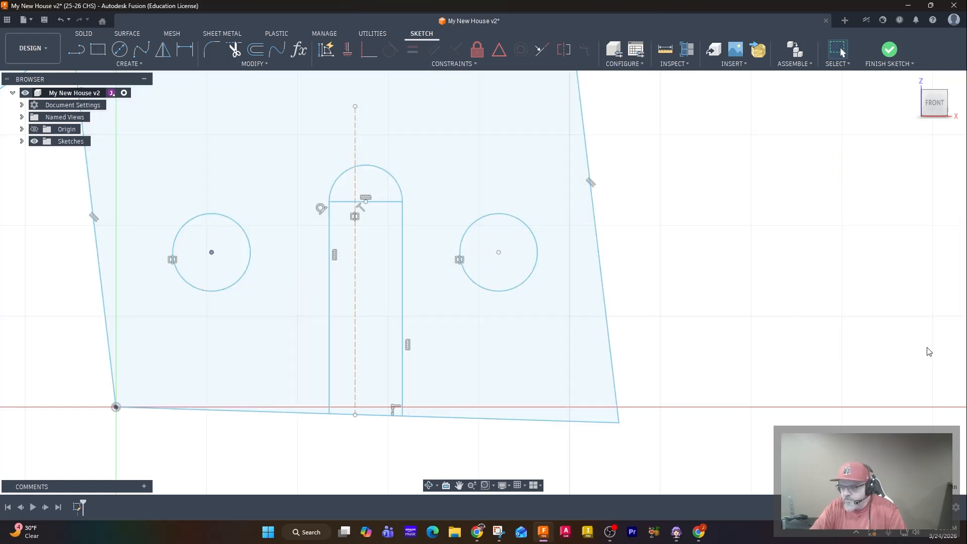